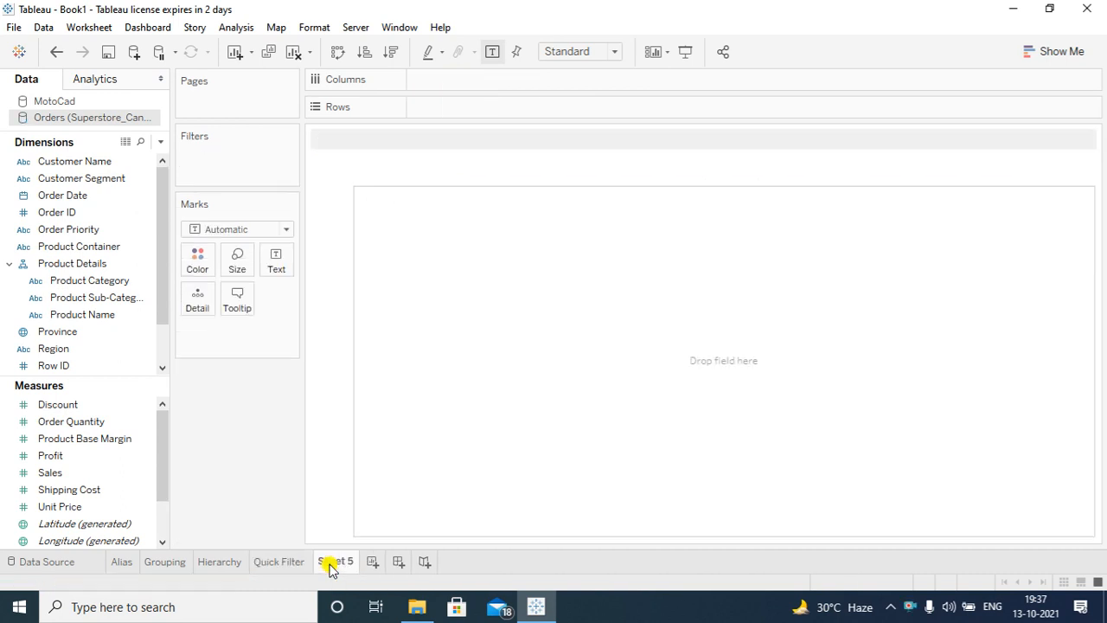
# - Rename the Sheet 5 worksheet as "Admin Filter"
pyautogui.rightClick(339, 562)
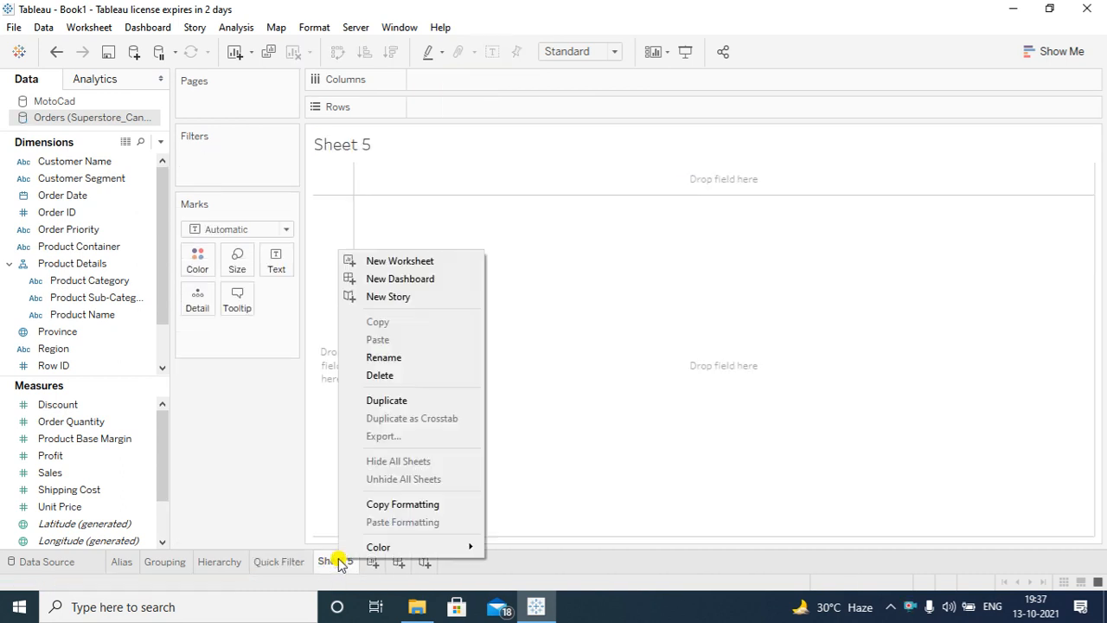
pyautogui.click(394, 357)
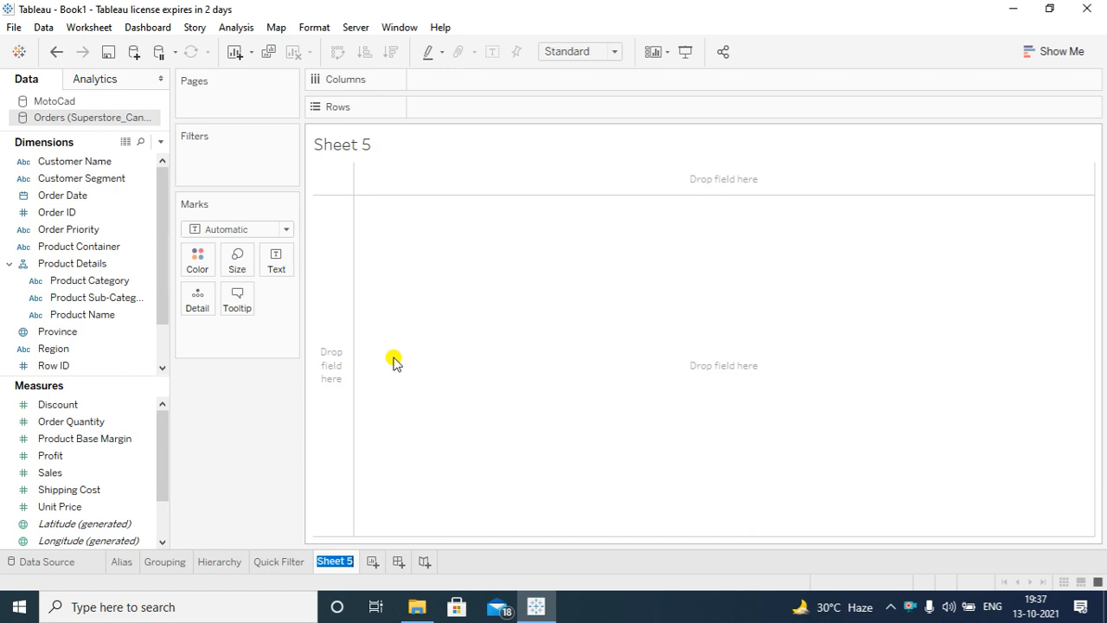
pyautogui.write('Admin F')
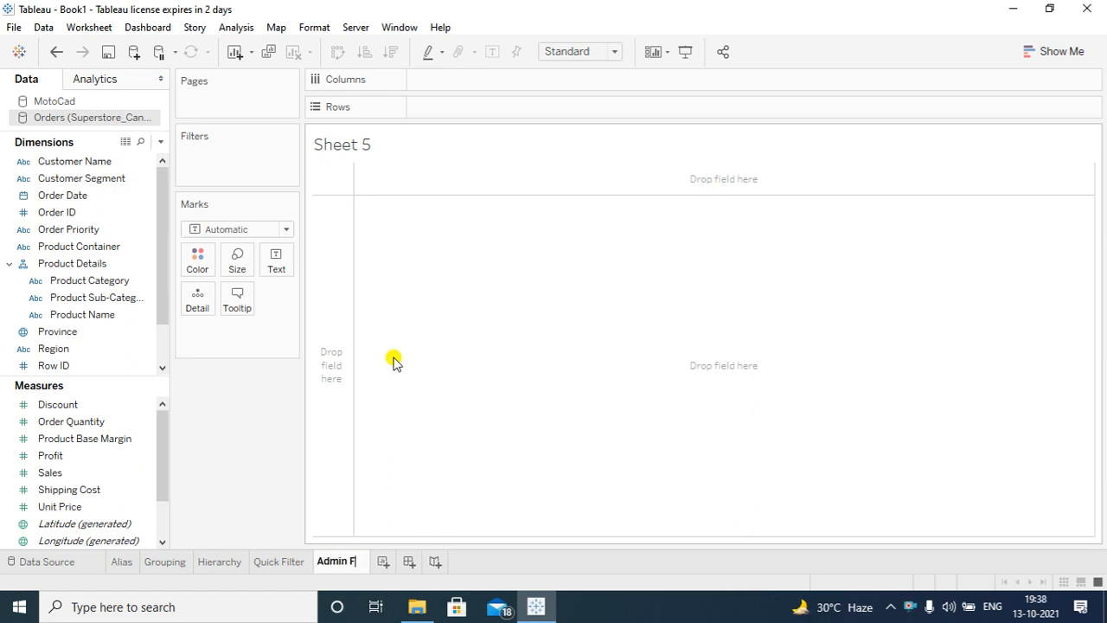
pyautogui.write('ilter')
pyautogui.press('Return')
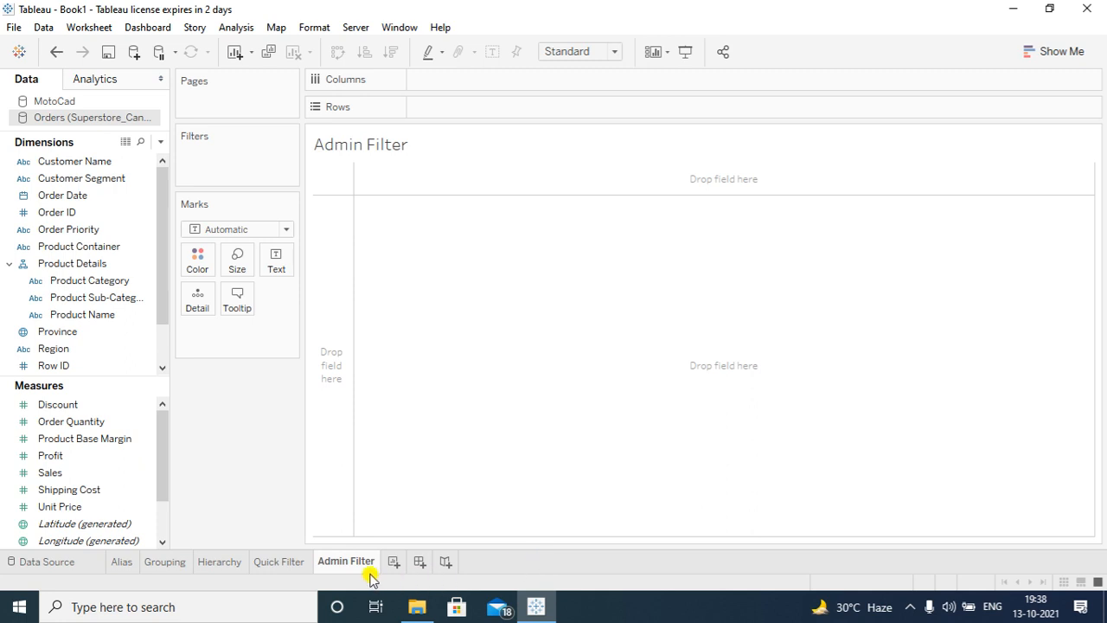
# - Build a horizontal bar chart of Profit by Product Sub-Category using the Show Me suggestions
pyautogui.click(121, 298)
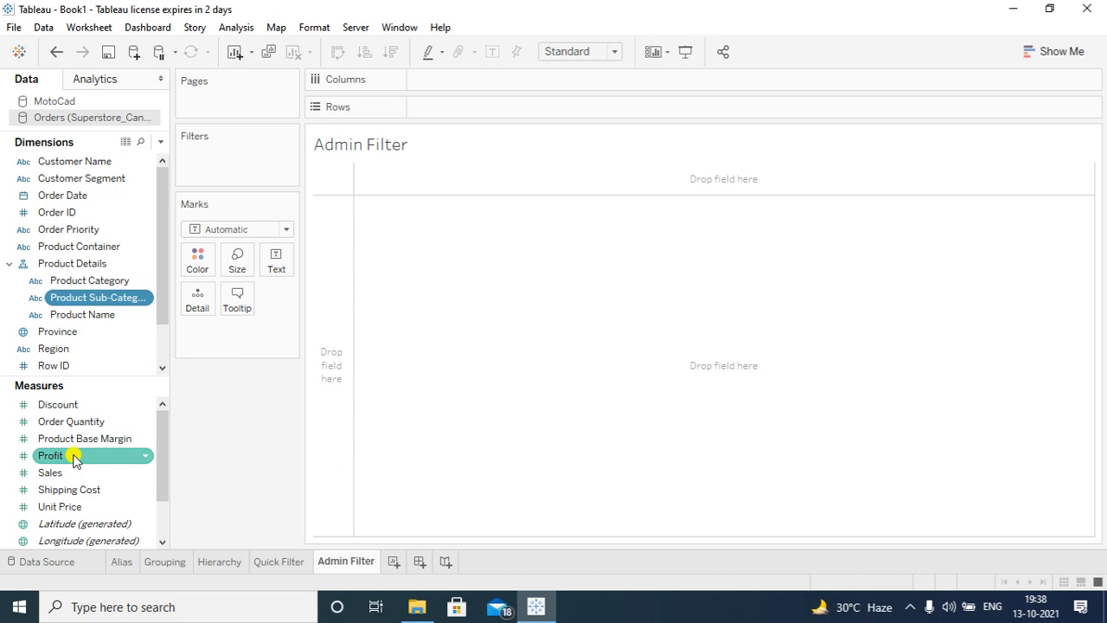
pyautogui.keyDown('ctrl'); pyautogui.click(74, 457); pyautogui.keyUp('ctrl')
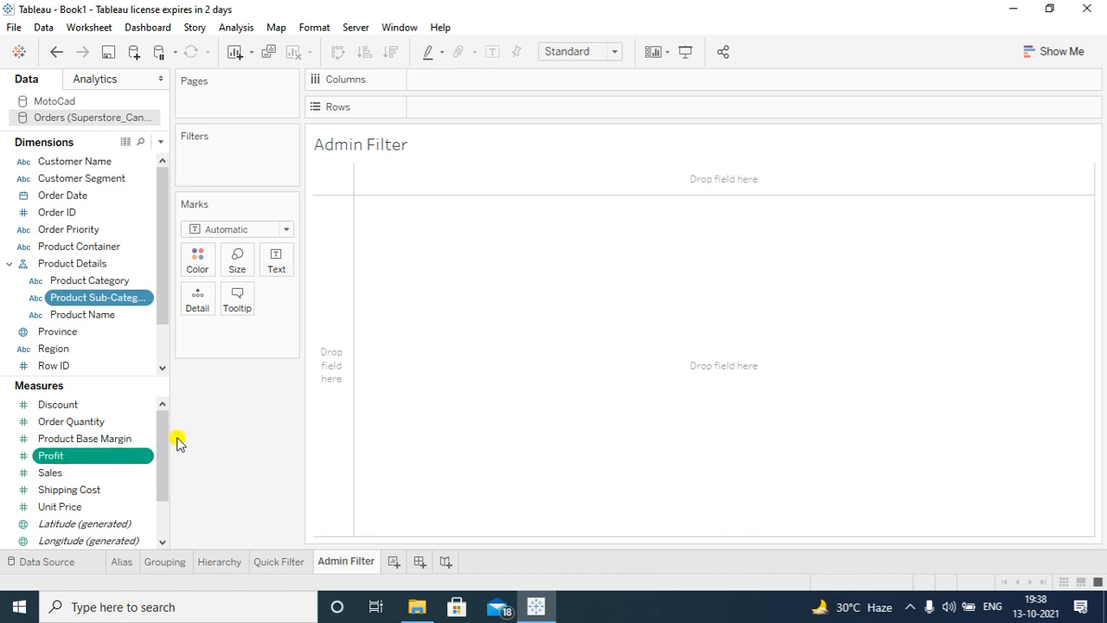
pyautogui.click(1062, 52)
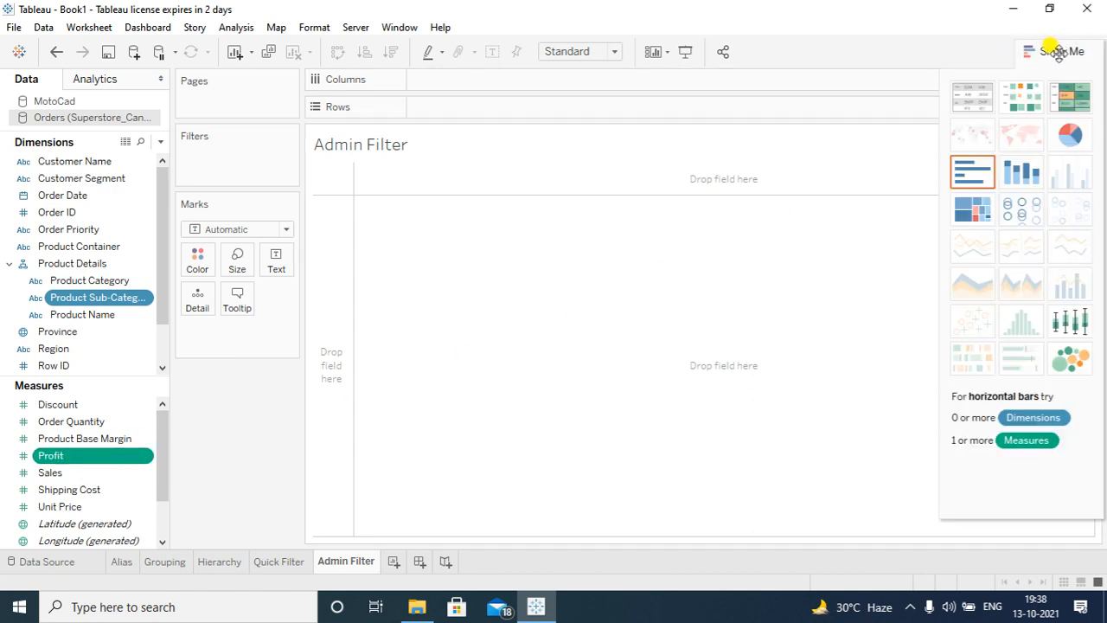
pyautogui.click(973, 173)
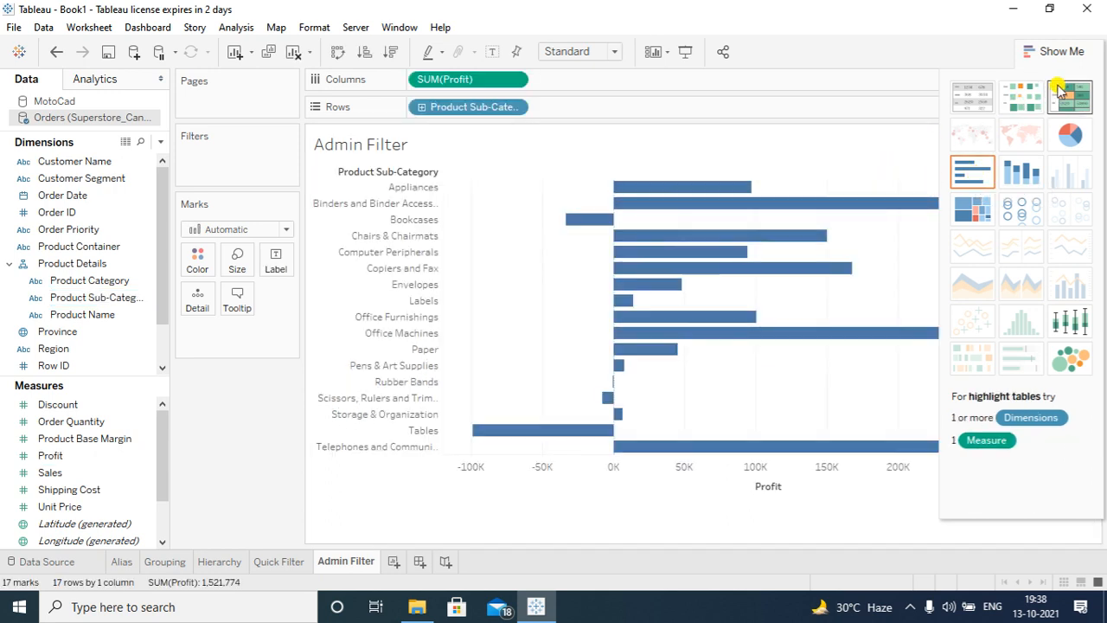
pyautogui.click(1061, 52)
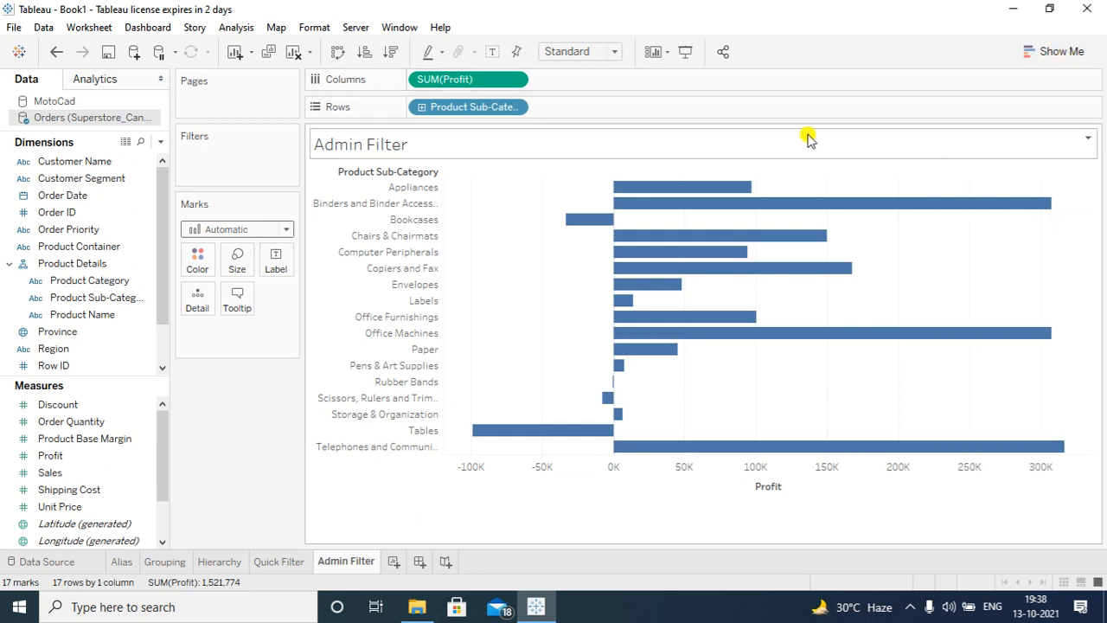
# - Sort the sub-categories in descending order of Profit and show mark labels on the bars
pyautogui.click(389, 52)
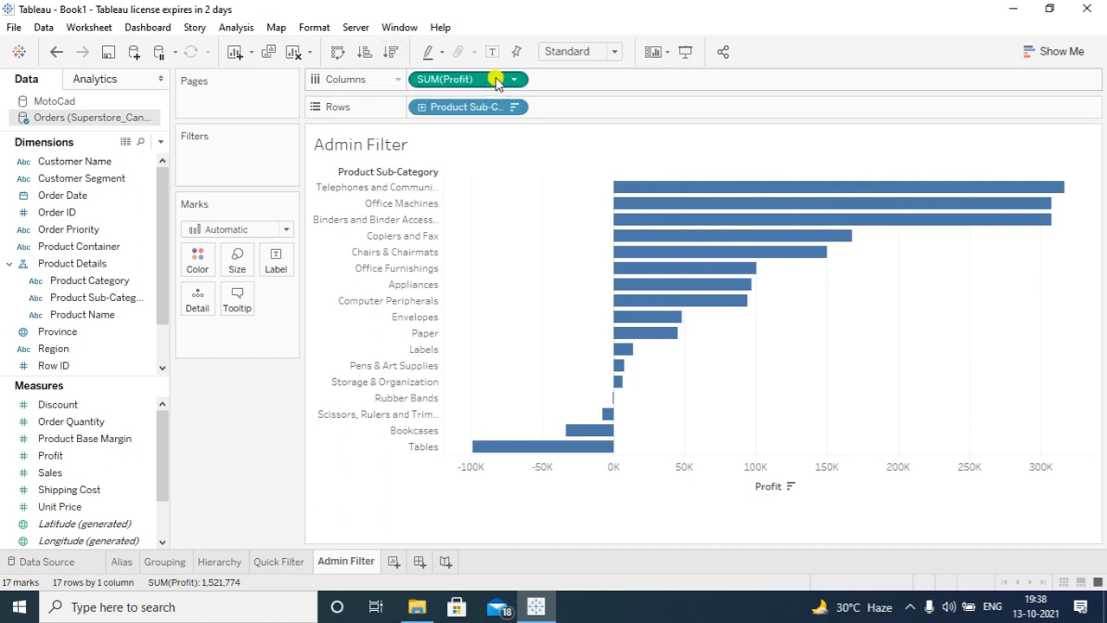
pyautogui.moveTo(605, 415)
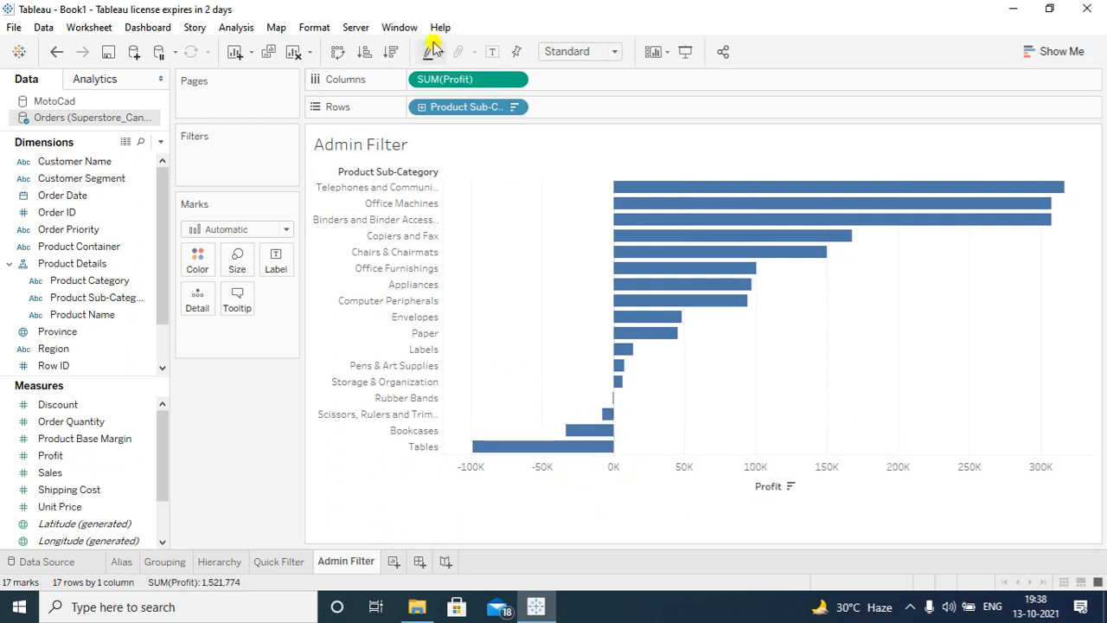
pyautogui.click(493, 54)
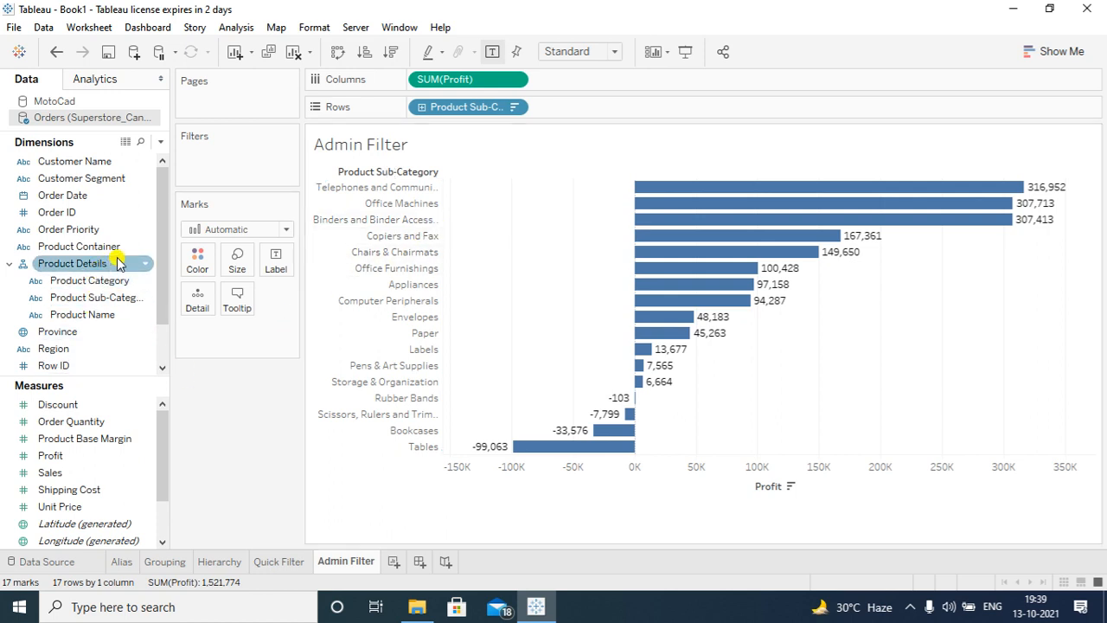
# - Add a Product Category filter to the worksheet that keeps only Furniture
pyautogui.rightClick(143, 280)
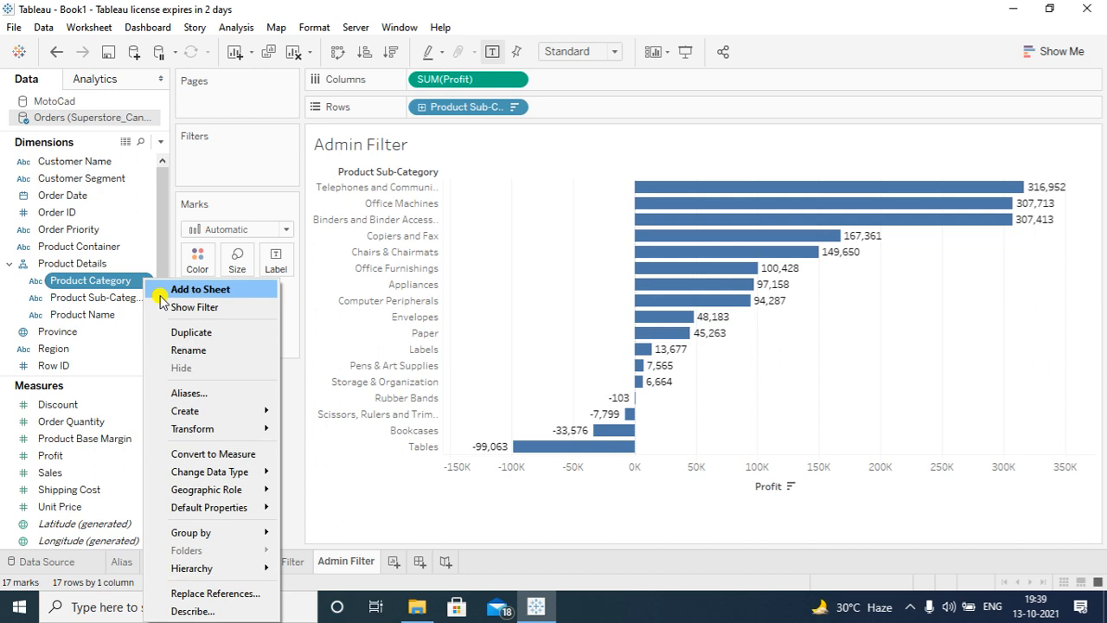
pyautogui.click(333, 455)
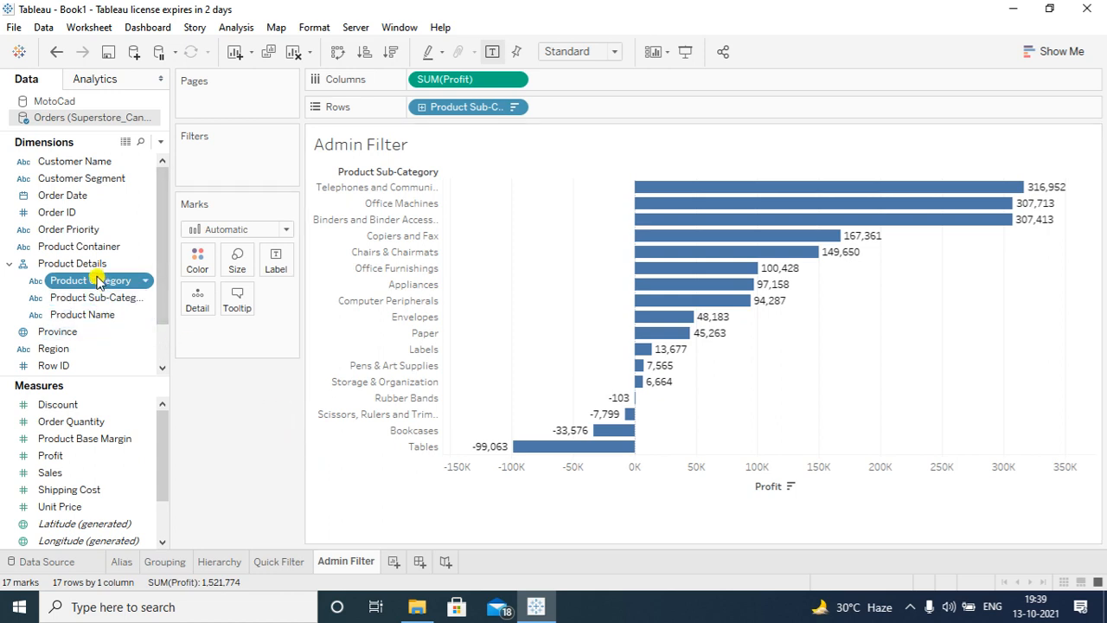
pyautogui.moveTo(91, 285); pyautogui.dragTo(223, 146)
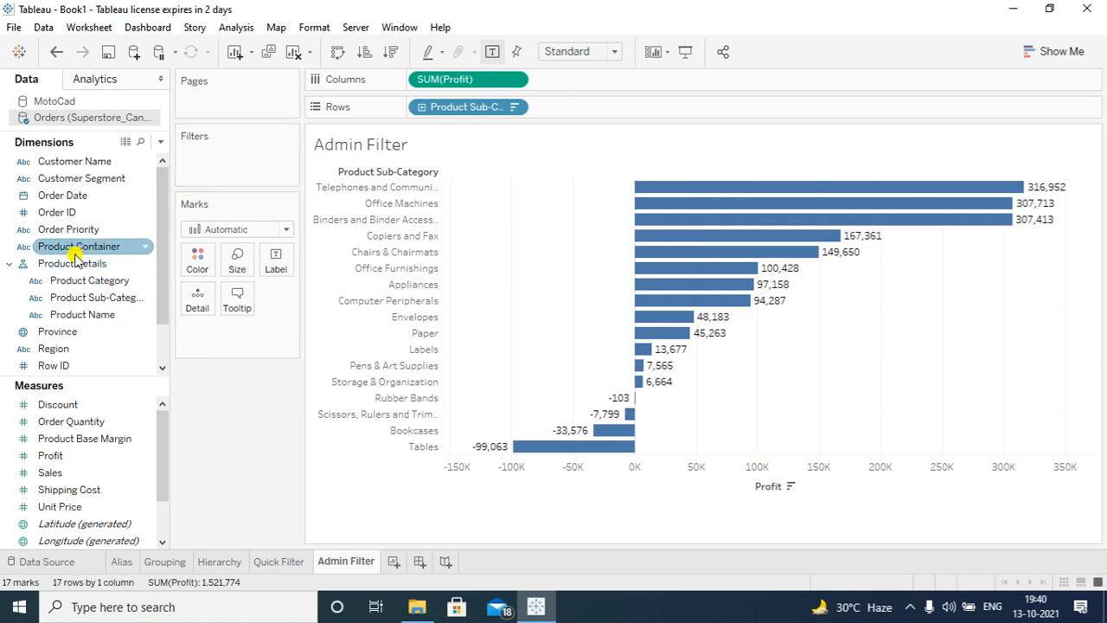
pyautogui.moveTo(81, 282); pyautogui.dragTo(223, 153)
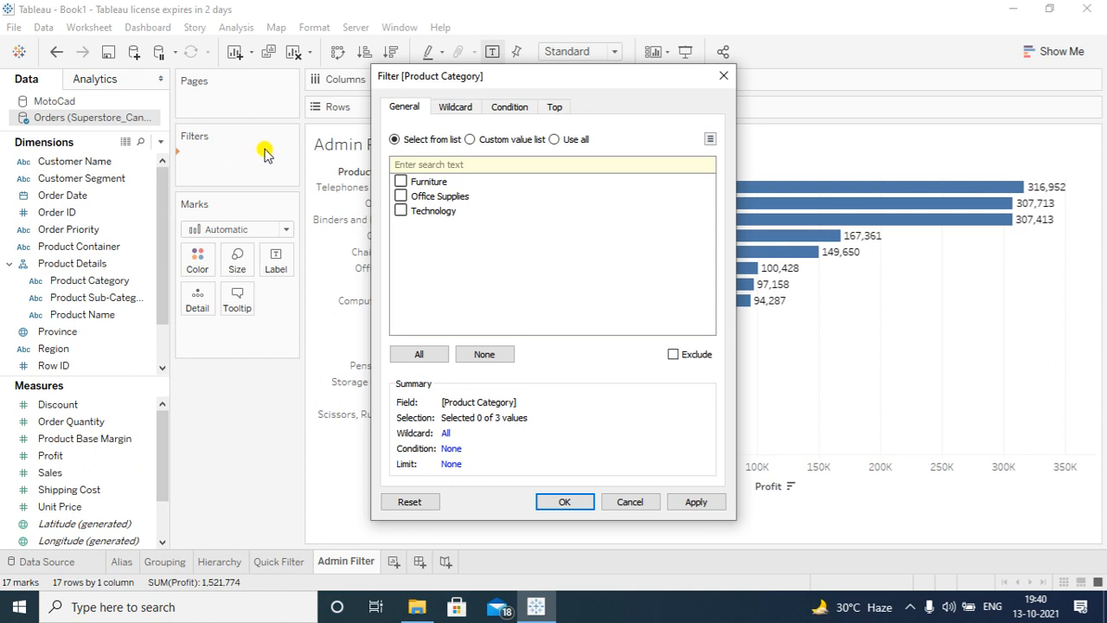
pyautogui.click(402, 182)
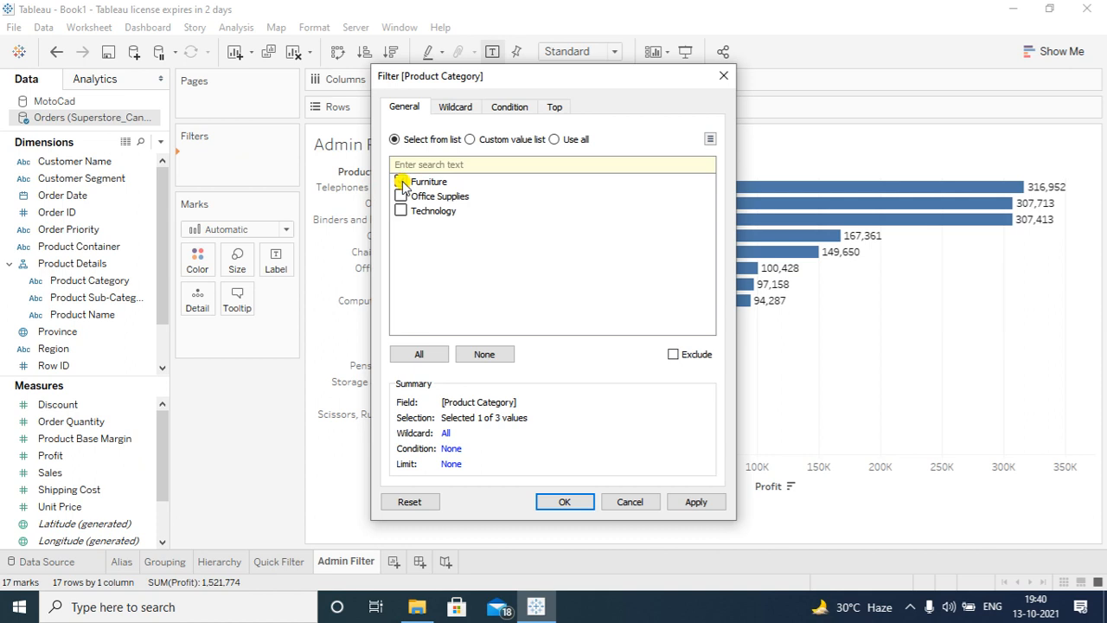
pyautogui.click(698, 503)
pyautogui.click(564, 502)
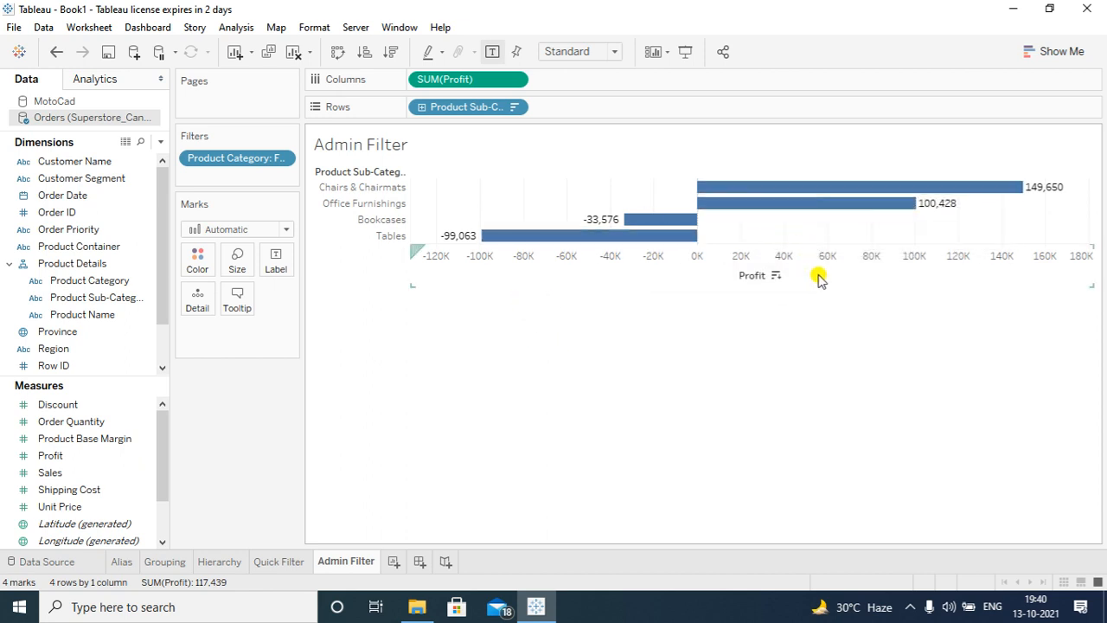
# - View the filtered chart in presentation mode and return to the worksheet editing view
pyautogui.moveTo(621, 235)
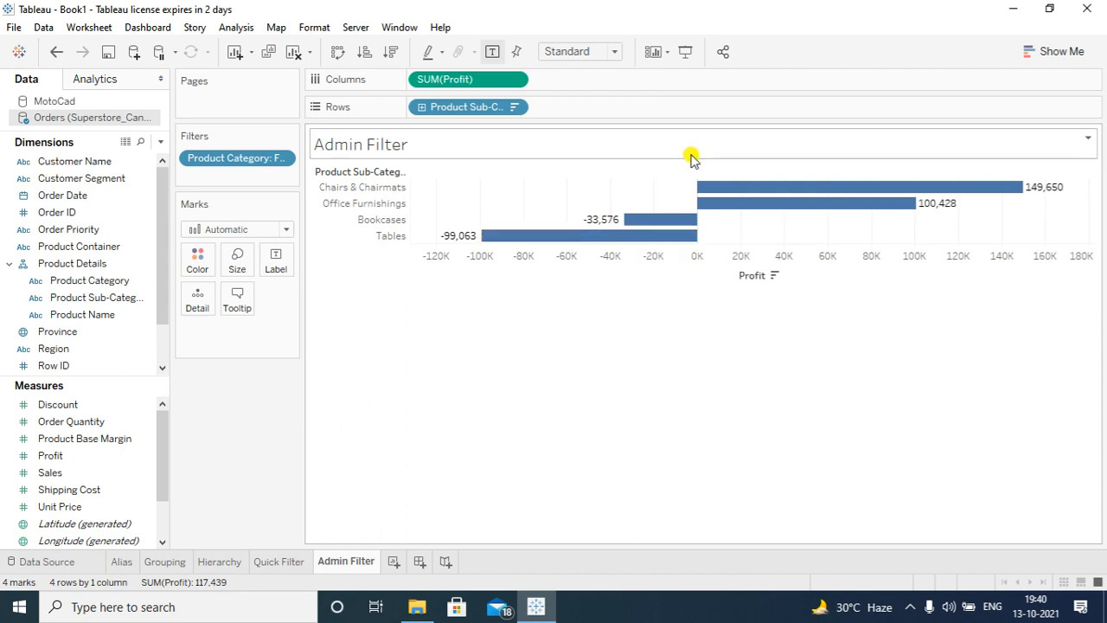
pyautogui.click(685, 54)
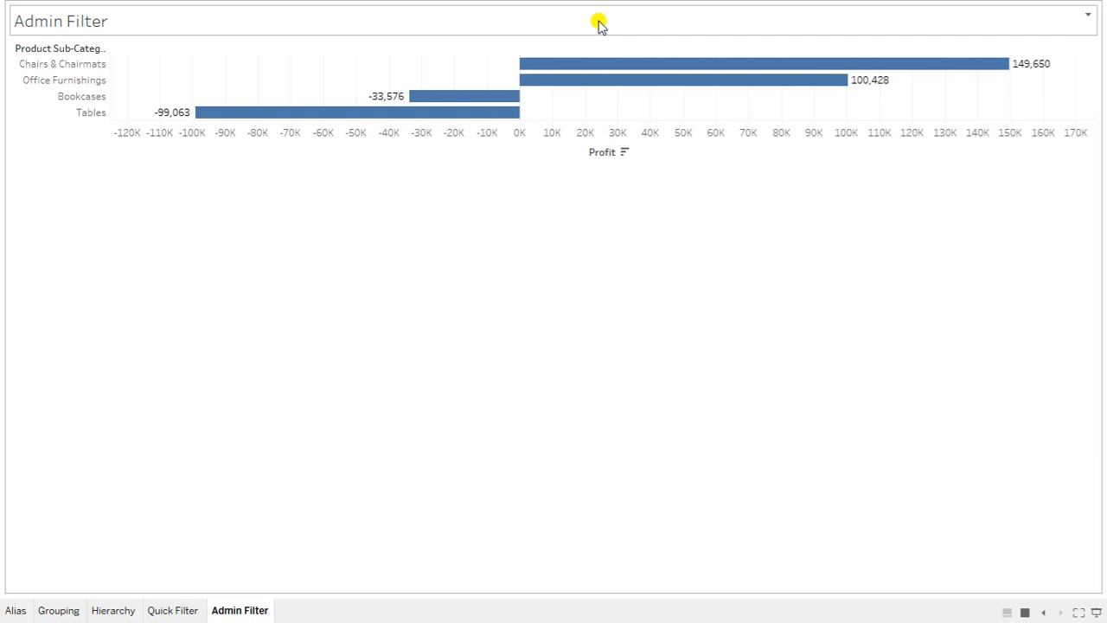
pyautogui.press('Escape')
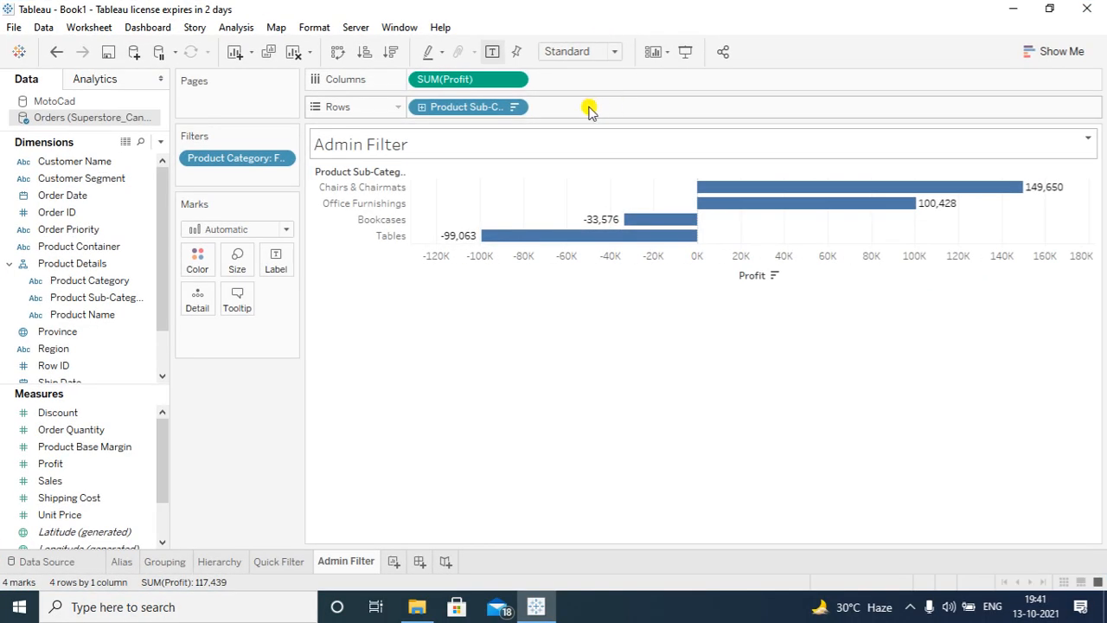
# - Edit the Product Category filter to apply Office Supplies alone, then Furniture together with Office Supplies
pyautogui.click(283, 159)
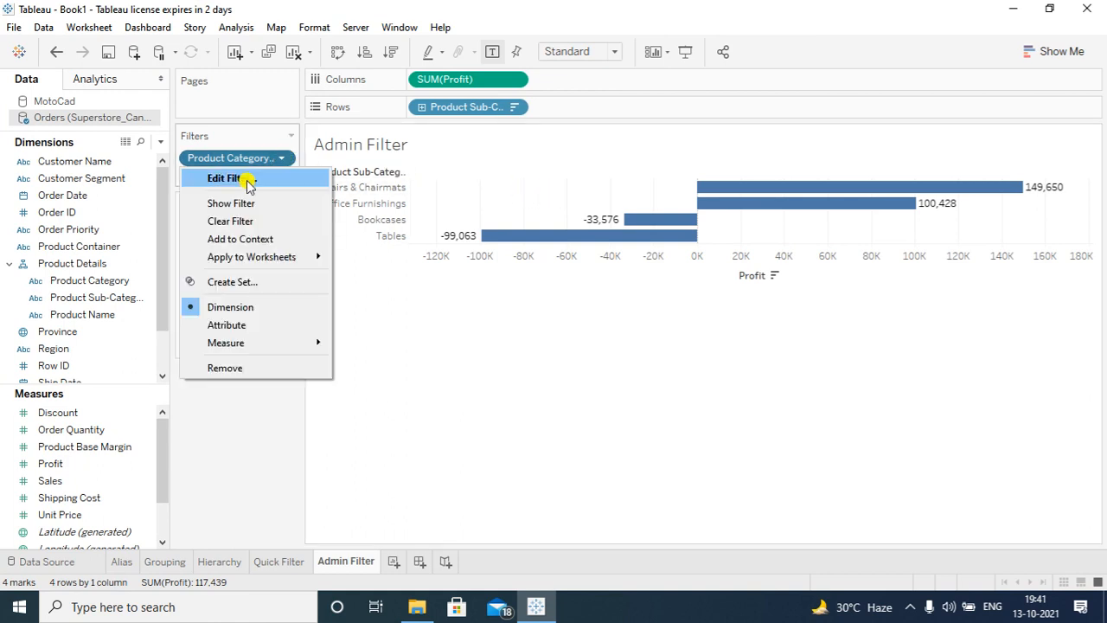
pyautogui.click(247, 179)
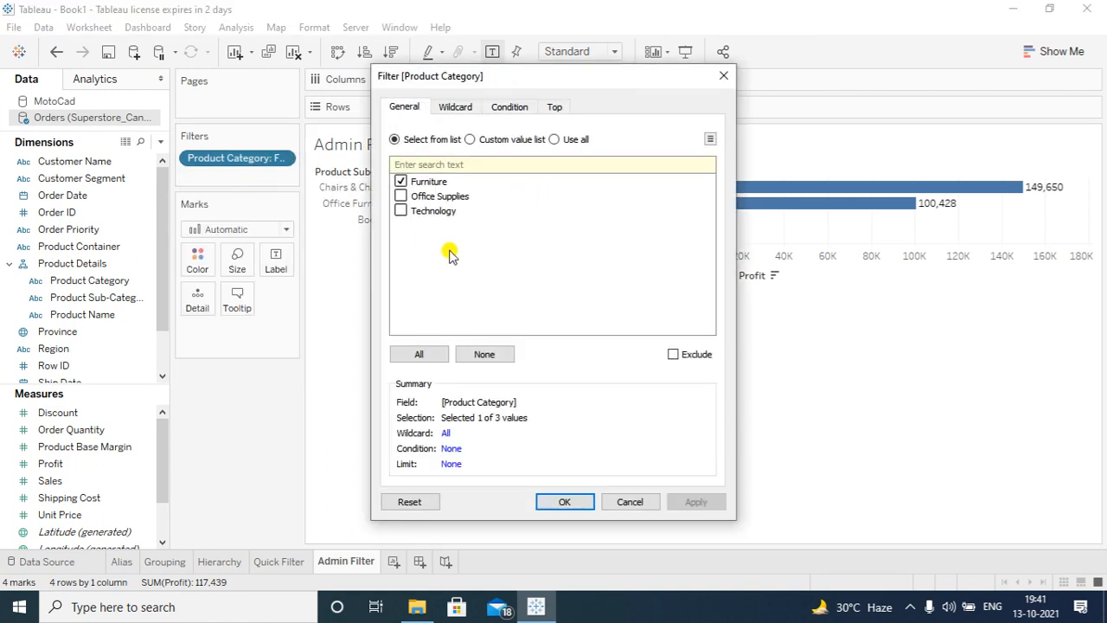
pyautogui.click(400, 196)
pyautogui.click(401, 182)
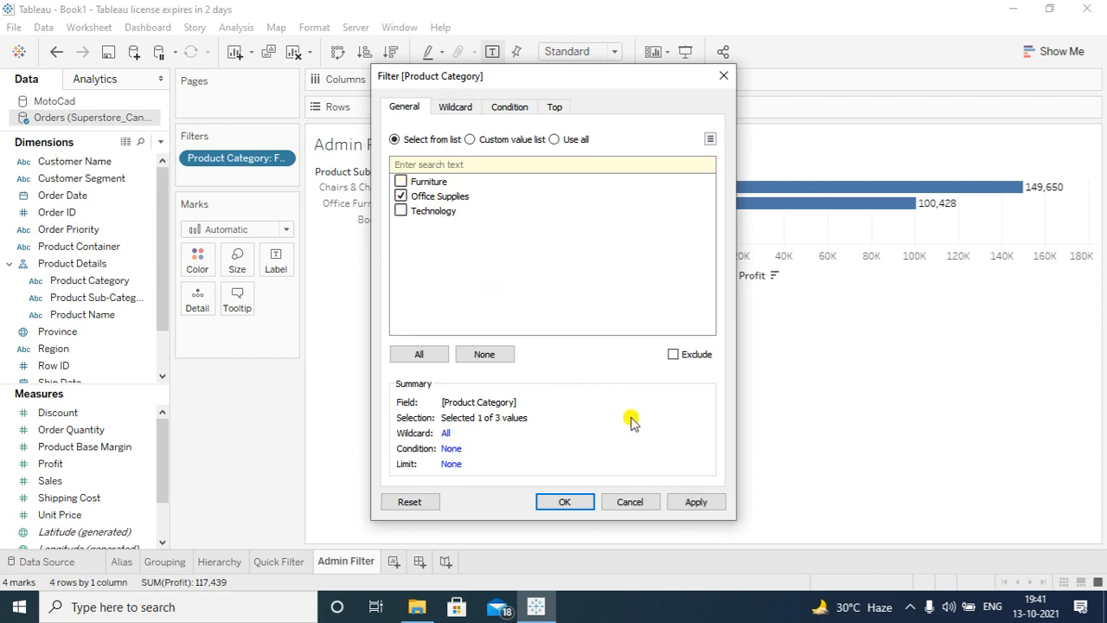
pyautogui.click(697, 502)
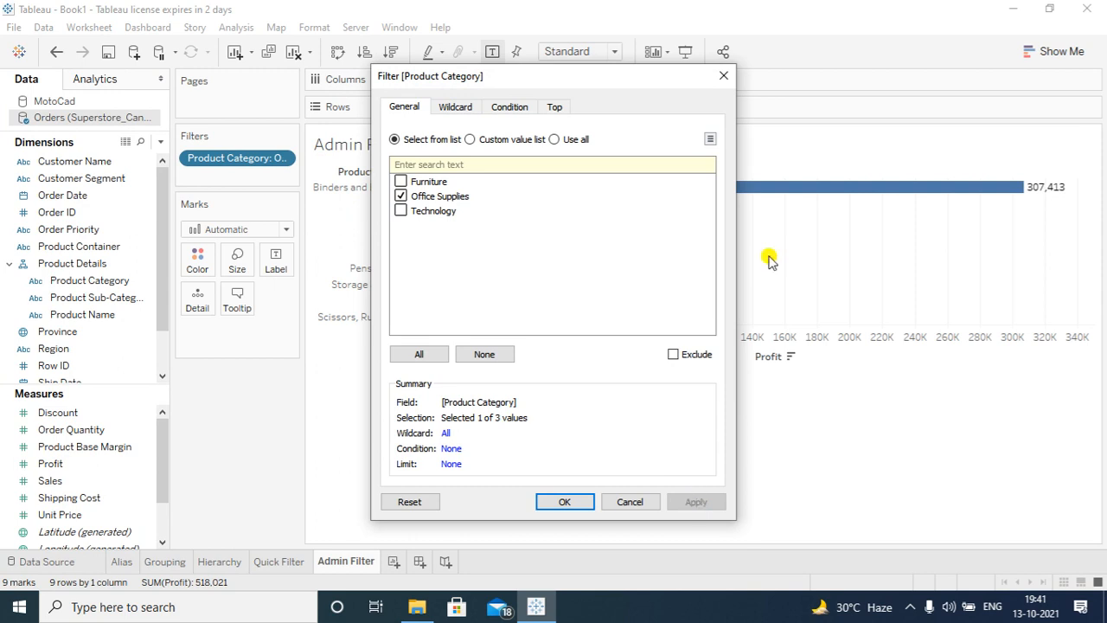
pyautogui.click(401, 182)
pyautogui.click(697, 502)
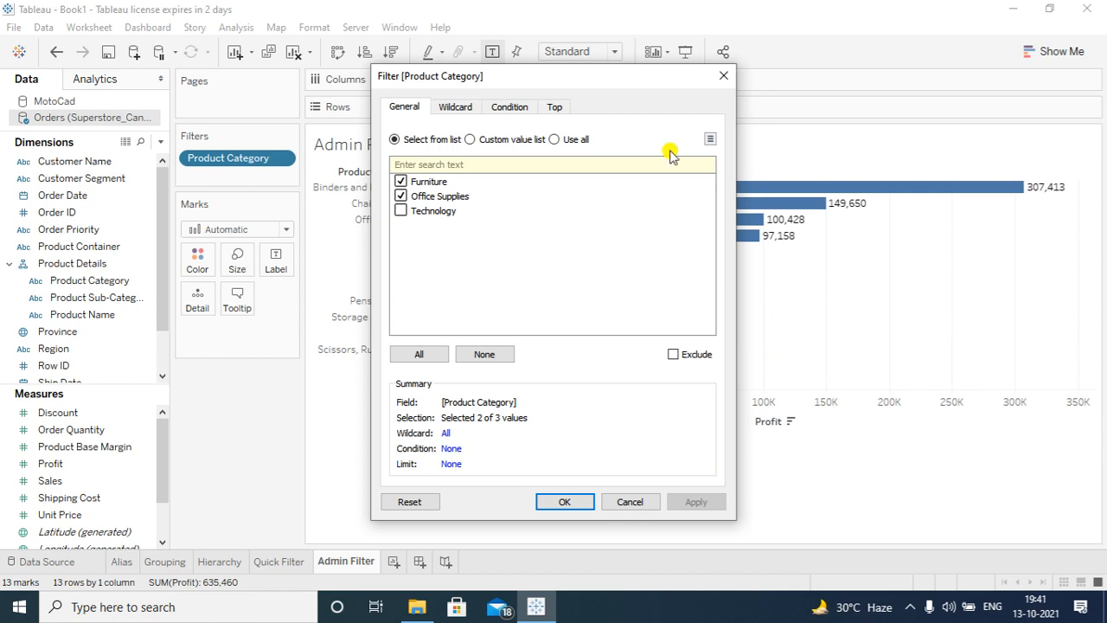
# - Replace Furniture with Technology in the Product Category filter, keeping Office Supplies selected, and apply the selection
pyautogui.click(401, 182)
pyautogui.click(401, 183)
pyautogui.click(401, 211)
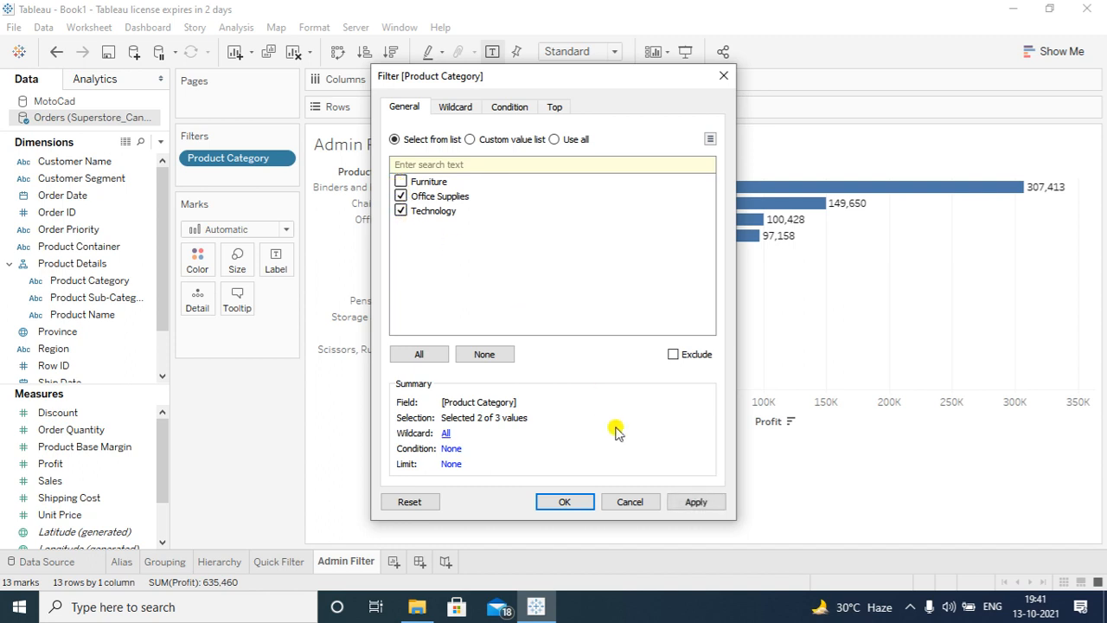
pyautogui.click(696, 506)
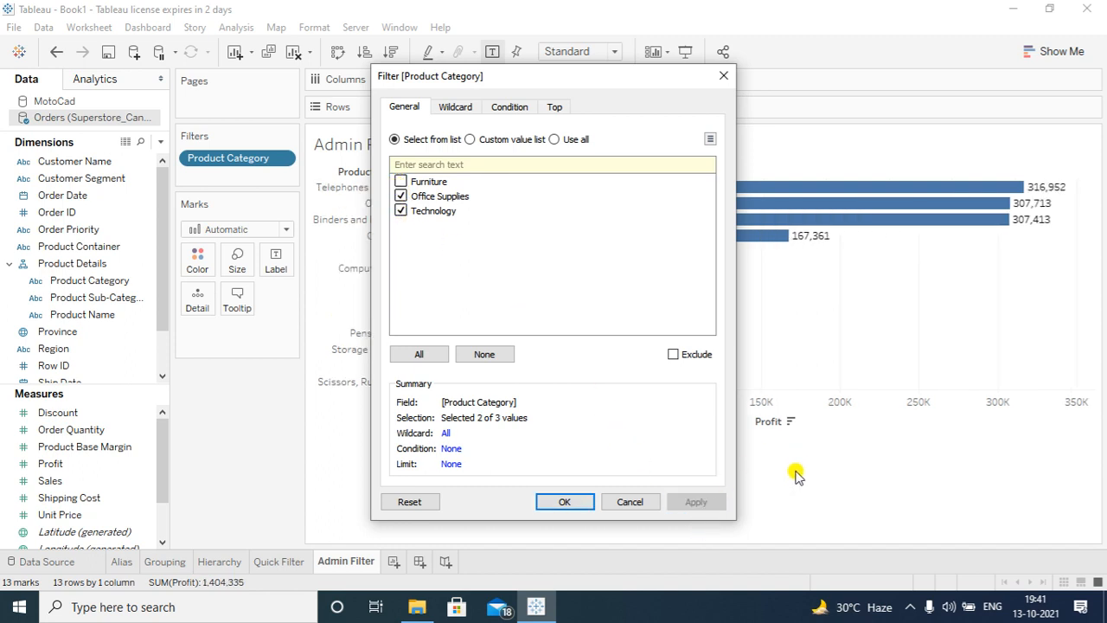
pyautogui.click(567, 502)
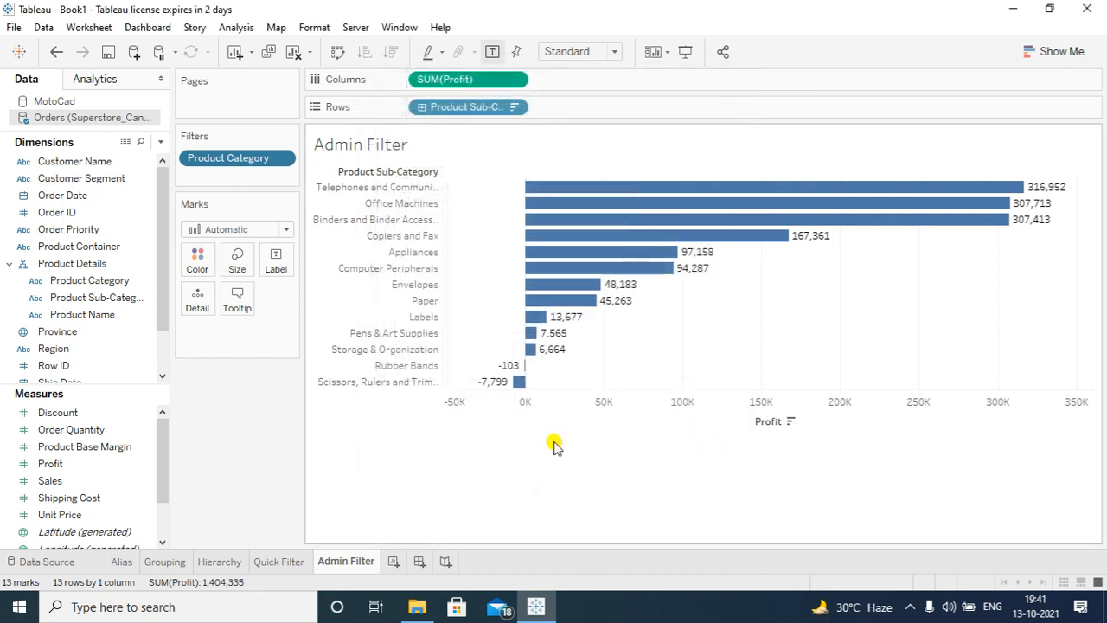
# - Color the bars by Profit
pyautogui.moveTo(60, 471)
pyautogui.mouseDown()
pyautogui.moveTo(93, 442)
pyautogui.moveTo(197, 264)
pyautogui.mouseUp()
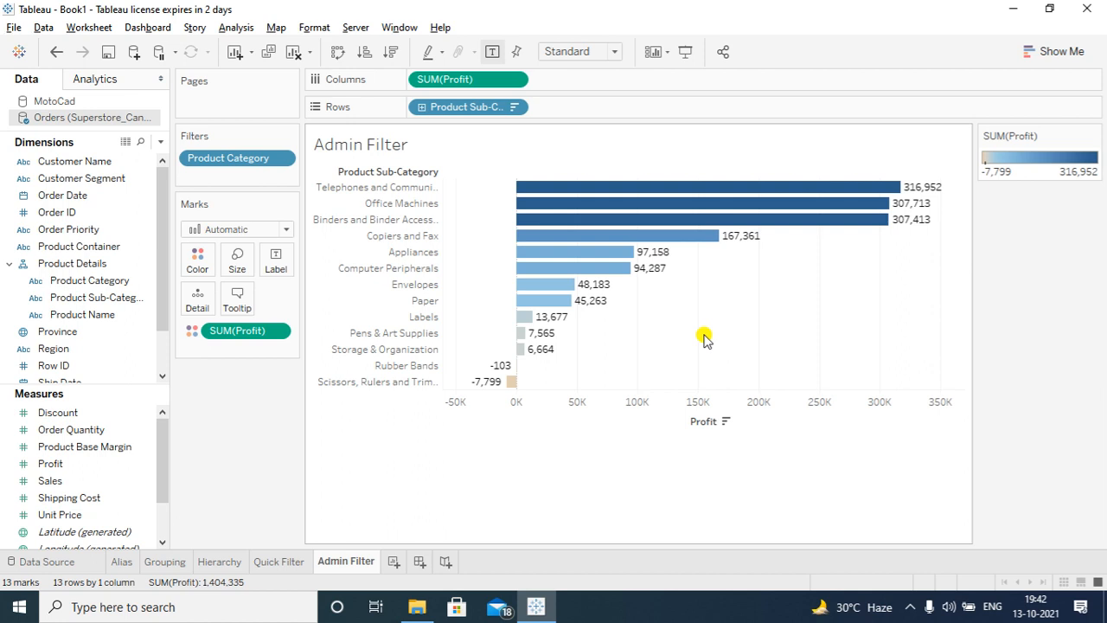
pyautogui.hotkey('ctrl', 'F5')
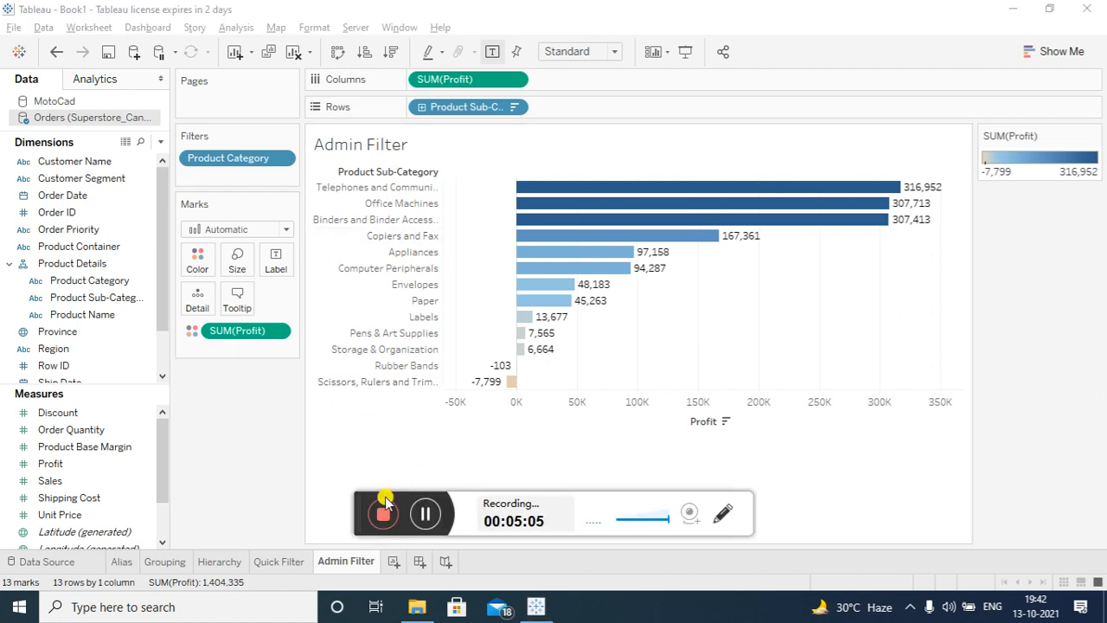